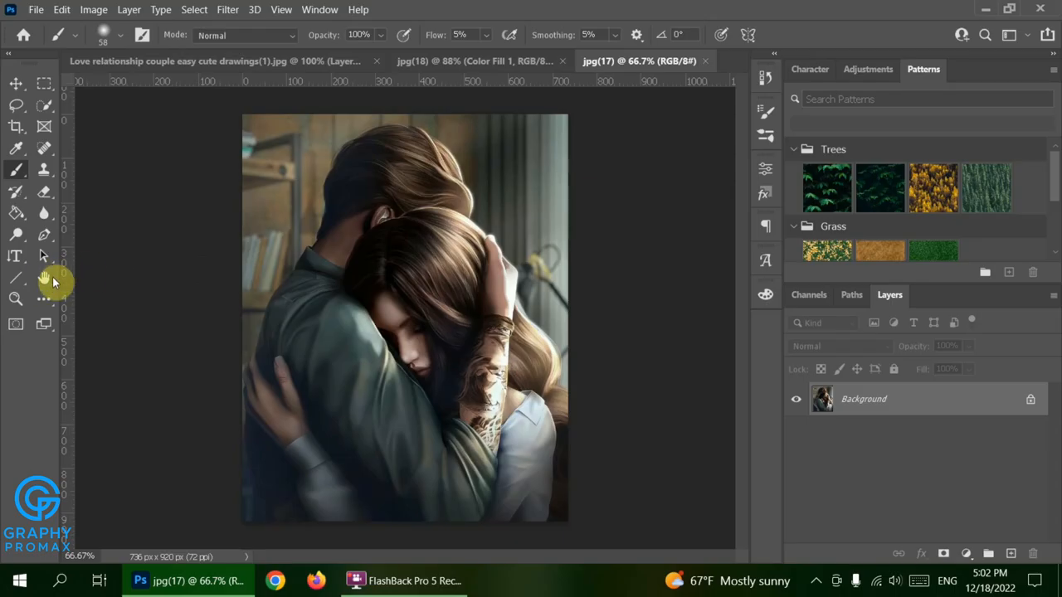
Add a Curves adjustment layer and lower the curve's white endpoint to slightly below half output to darken the whole picture
double_click(45, 282)
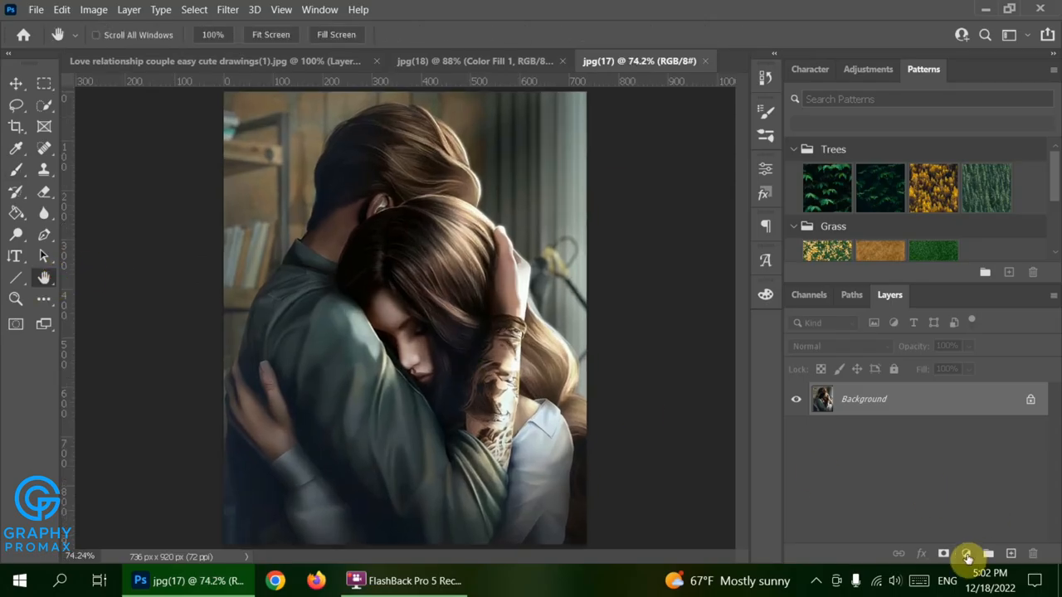
click(968, 554)
click(945, 345)
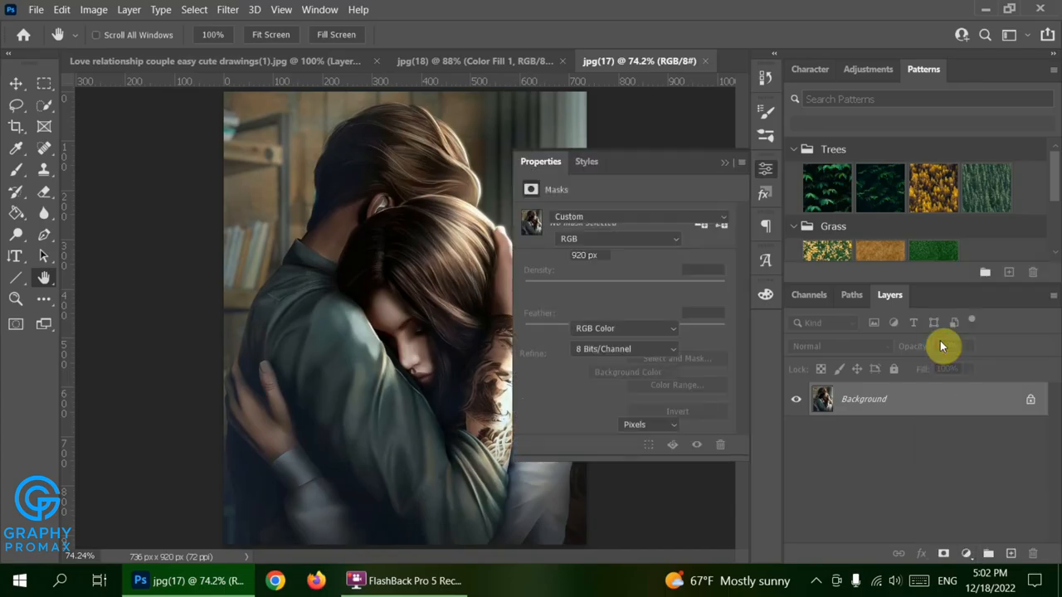
drag(721, 258, 722, 338)
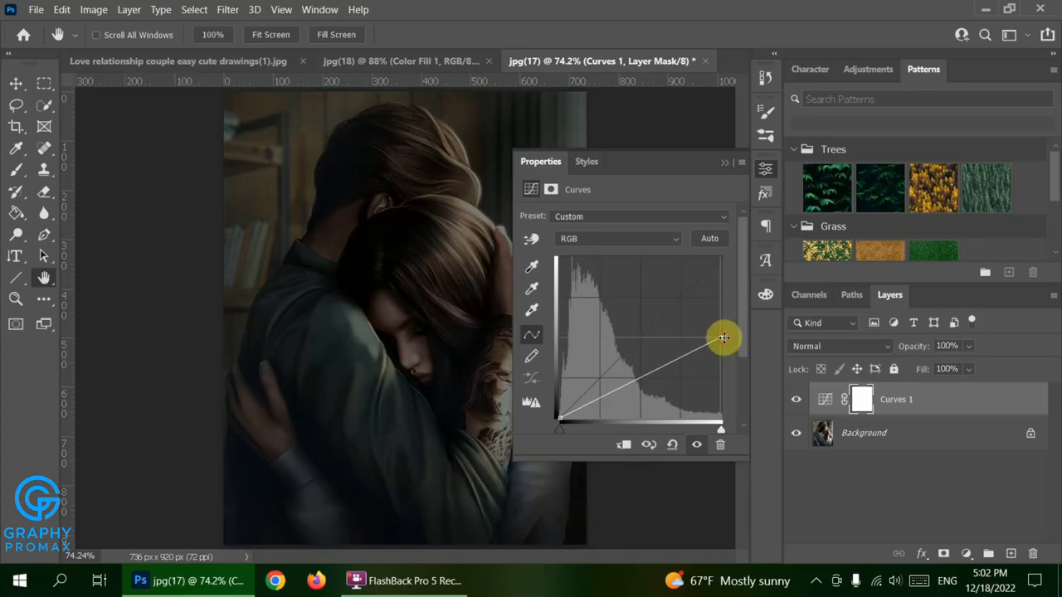
mouse_move(723, 338)
mouse_down()
mouse_move(720, 355)
mouse_move(725, 345)
mouse_up()
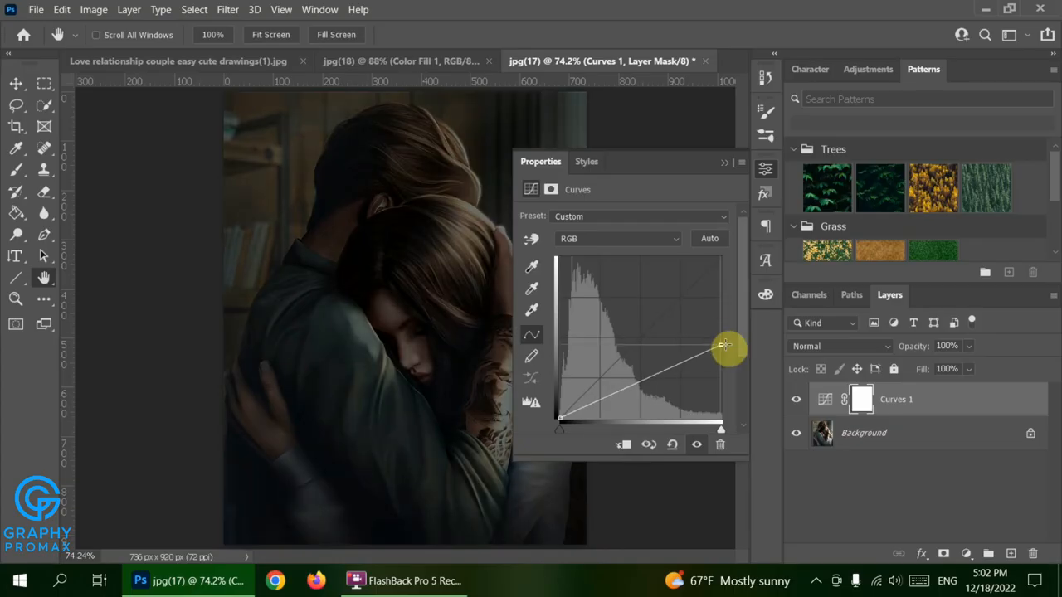
click(729, 164)
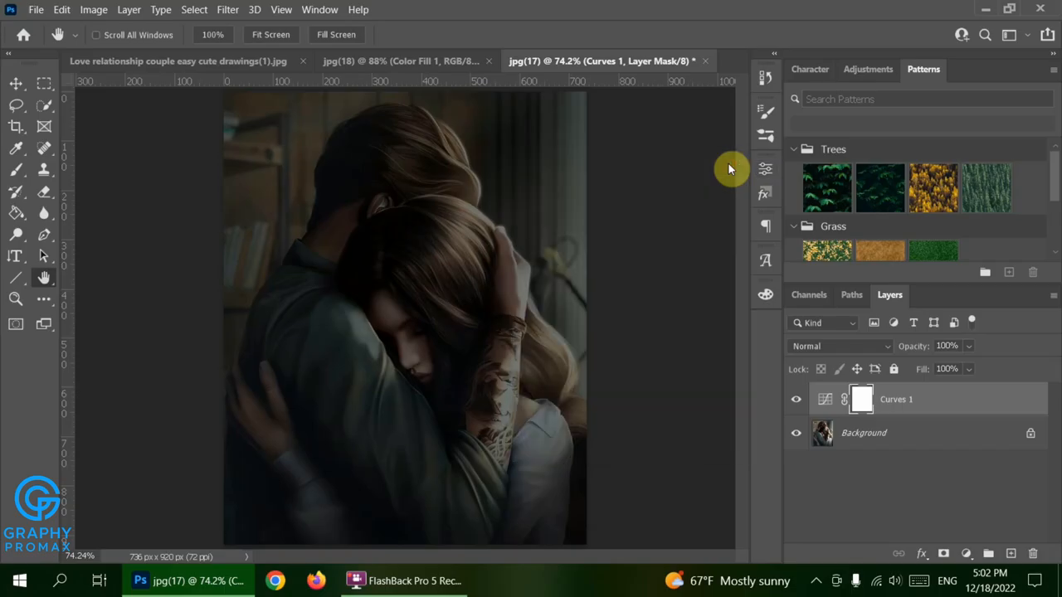
Add a new layer filled with black above the Curves adjustment and set its blend mode to Color Dodge
click(1011, 555)
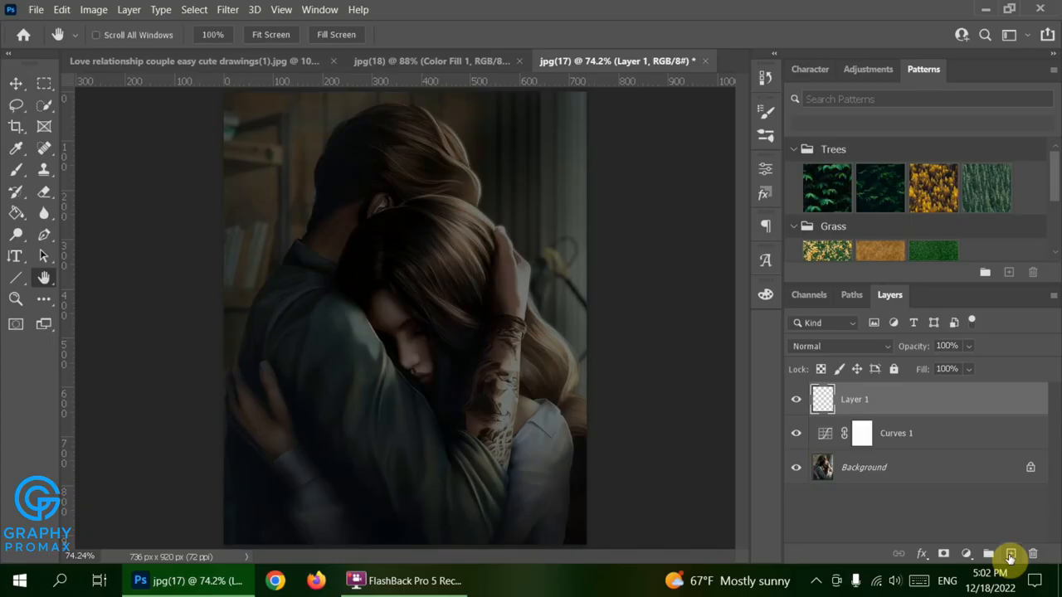
click(765, 295)
mouse_move(611, 300)
mouse_down()
mouse_move(689, 420)
mouse_move(707, 549)
mouse_up()
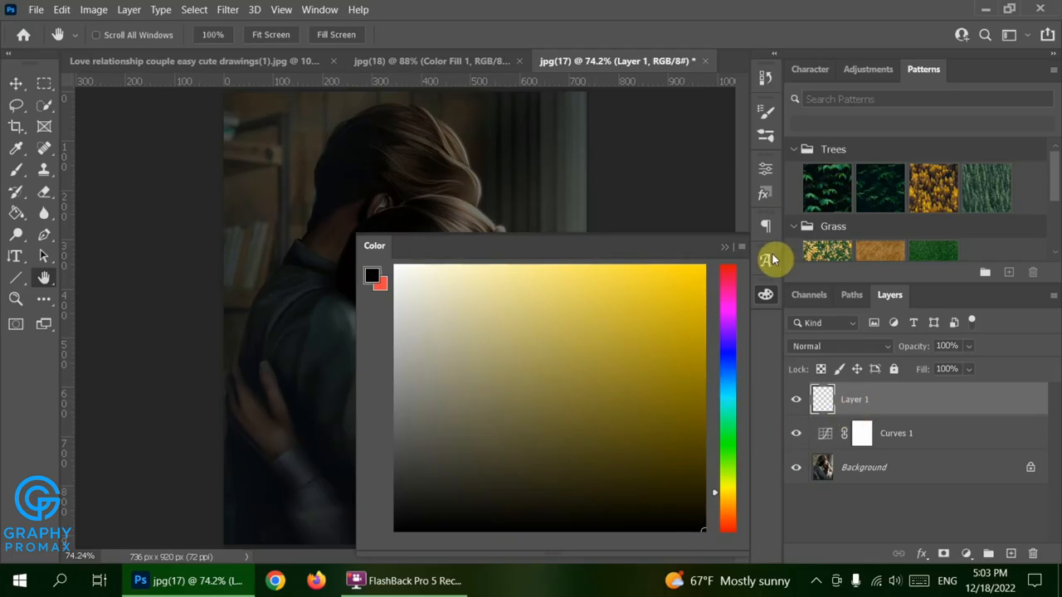
click(765, 295)
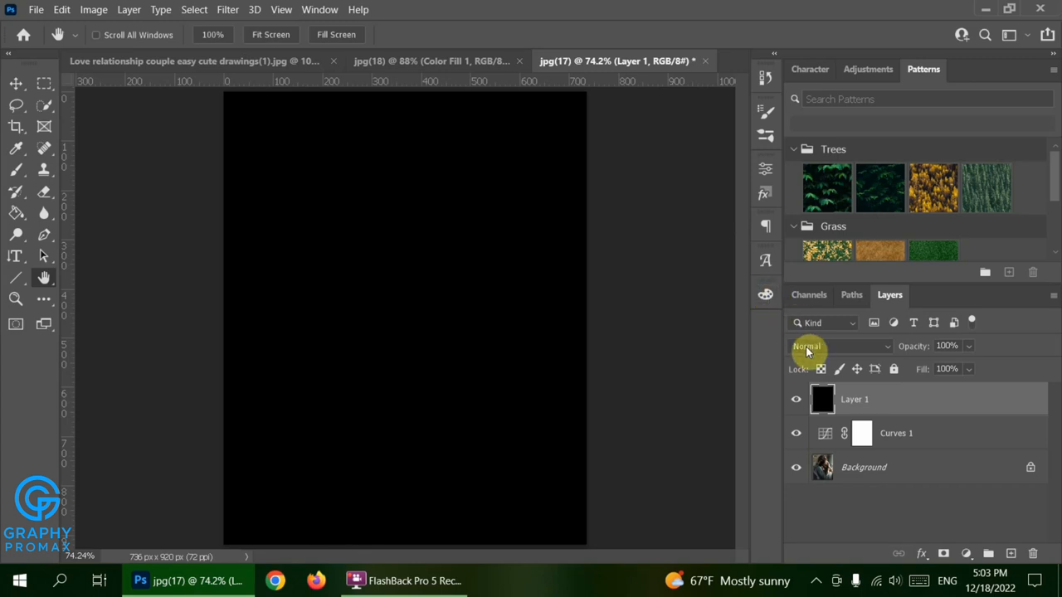
click(806, 348)
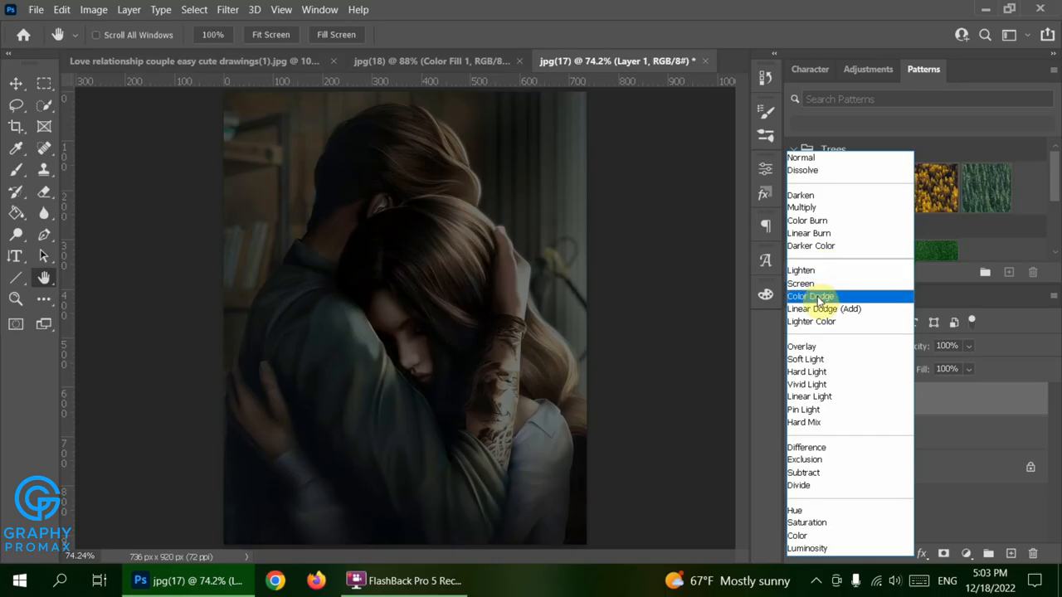
click(818, 297)
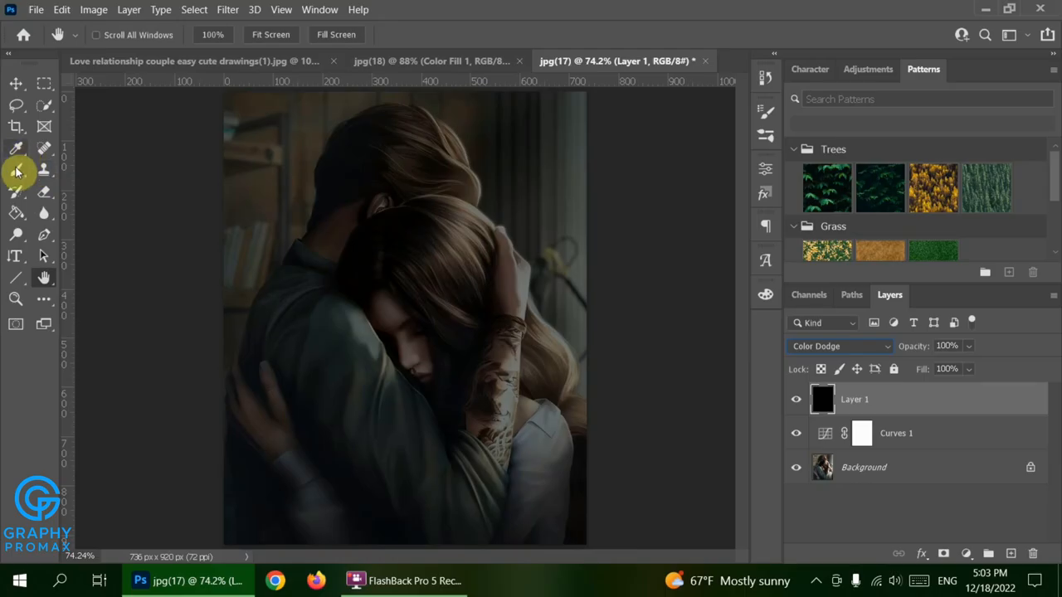
Choose the Brush tool and pick a light, bright pink as the foreground color
click(16, 170)
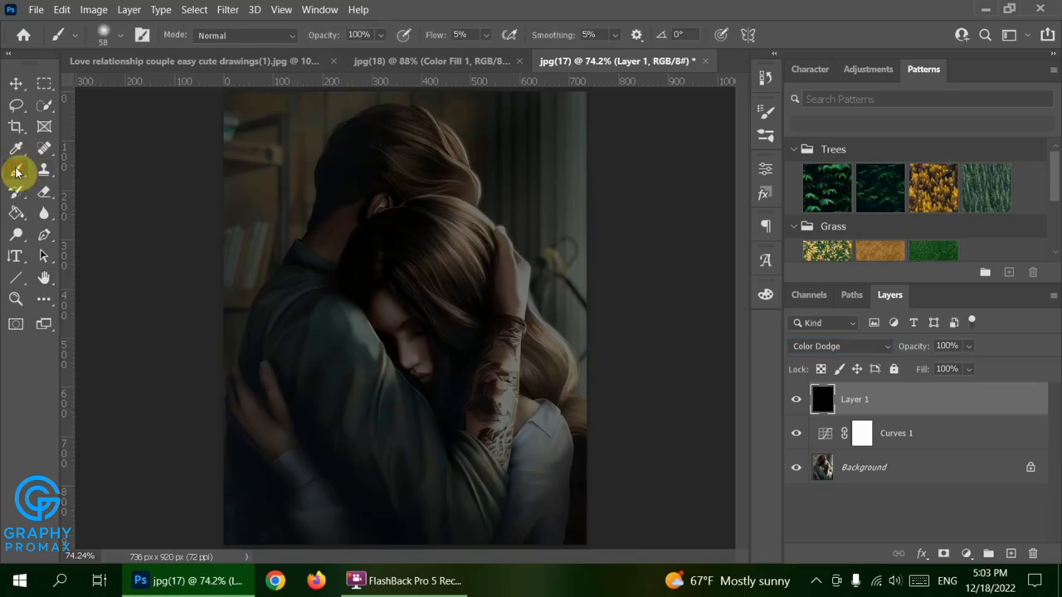
click(764, 301)
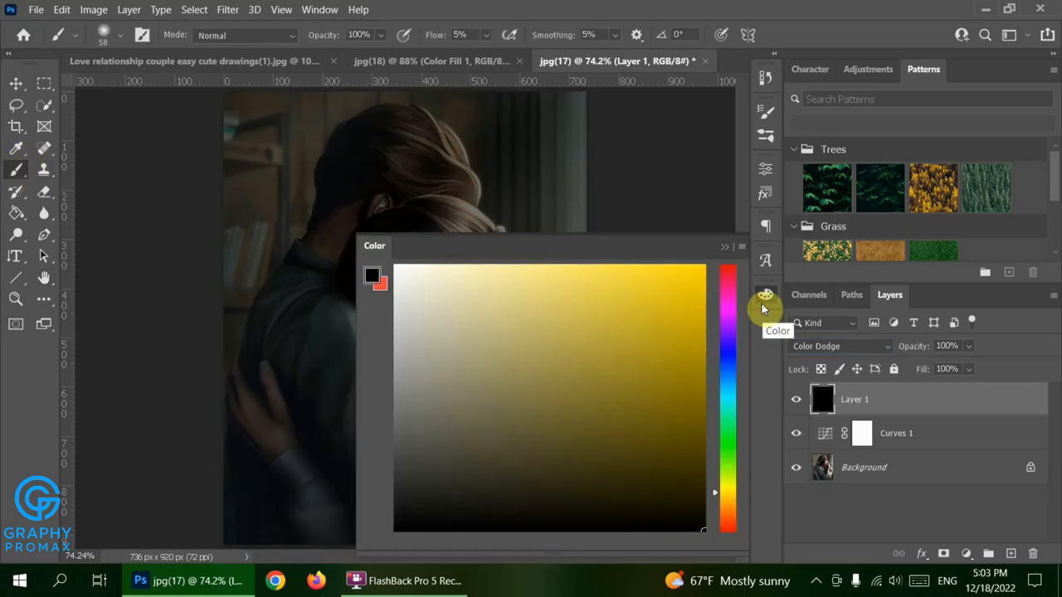
click(729, 315)
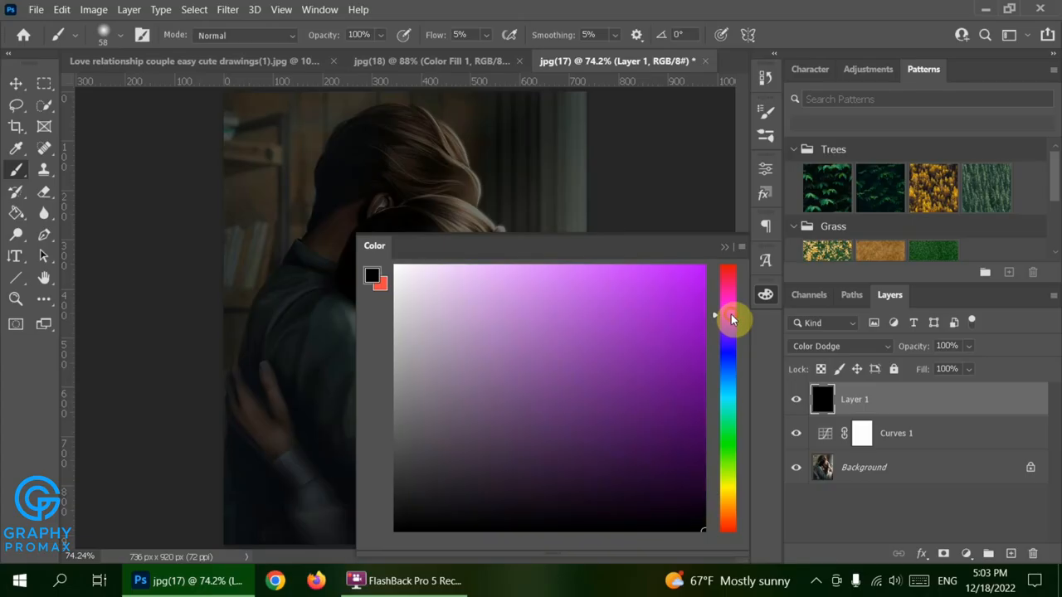
click(731, 292)
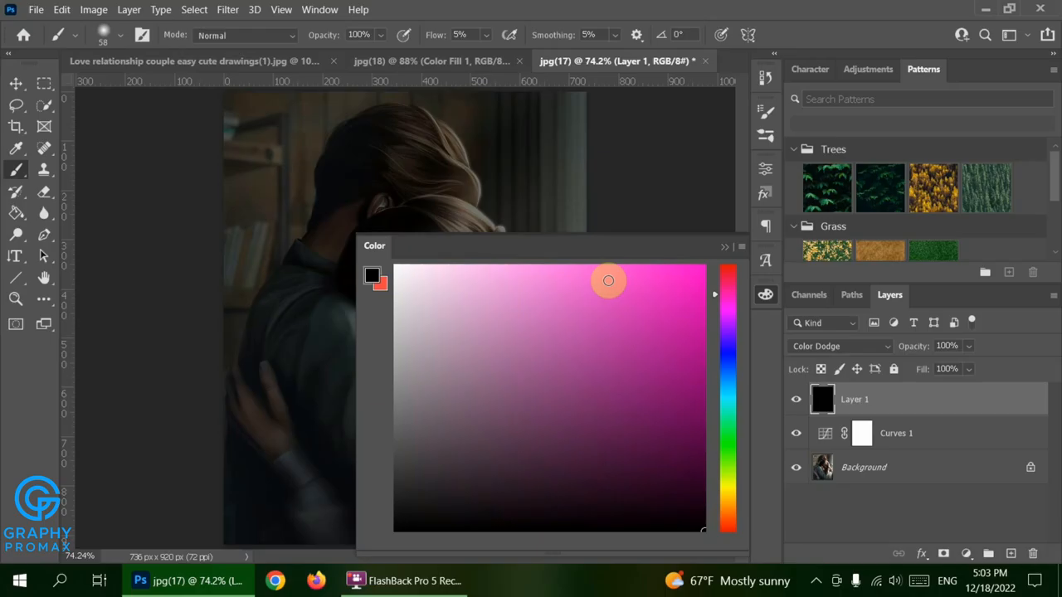
click(609, 280)
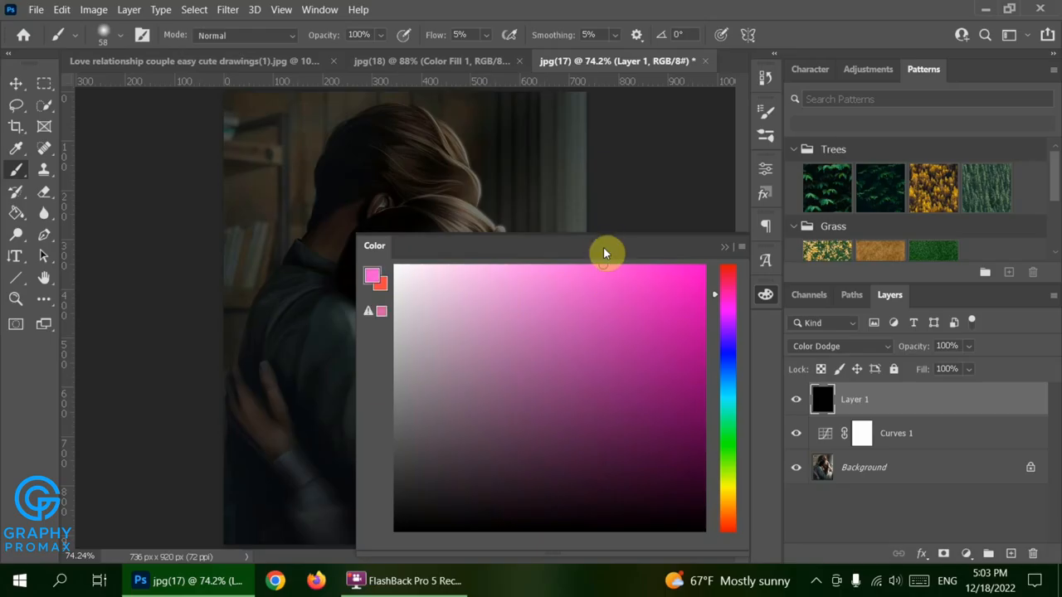
click(573, 284)
drag(571, 282, 572, 262)
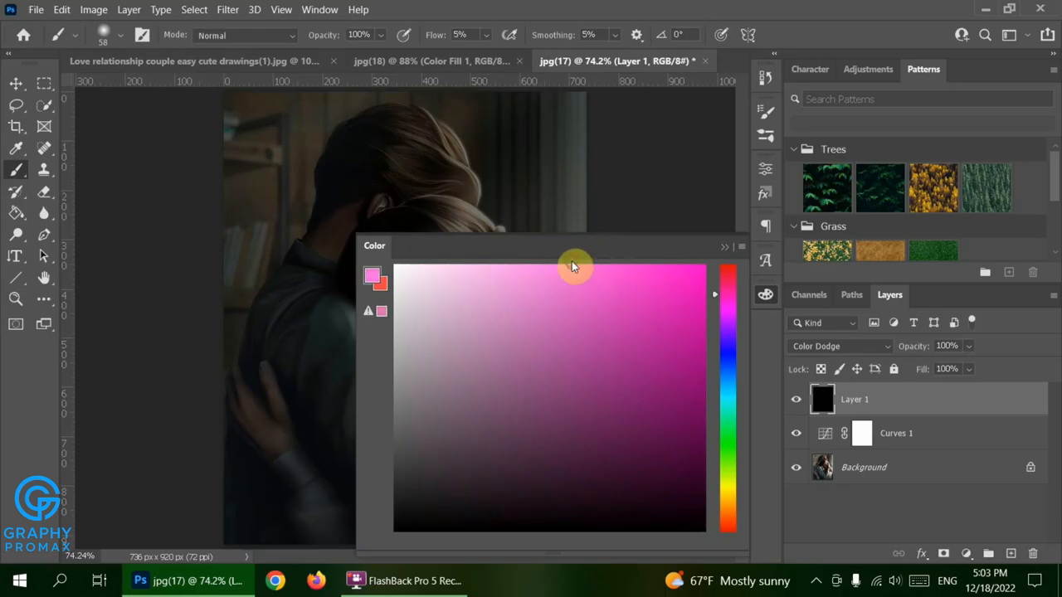
click(724, 250)
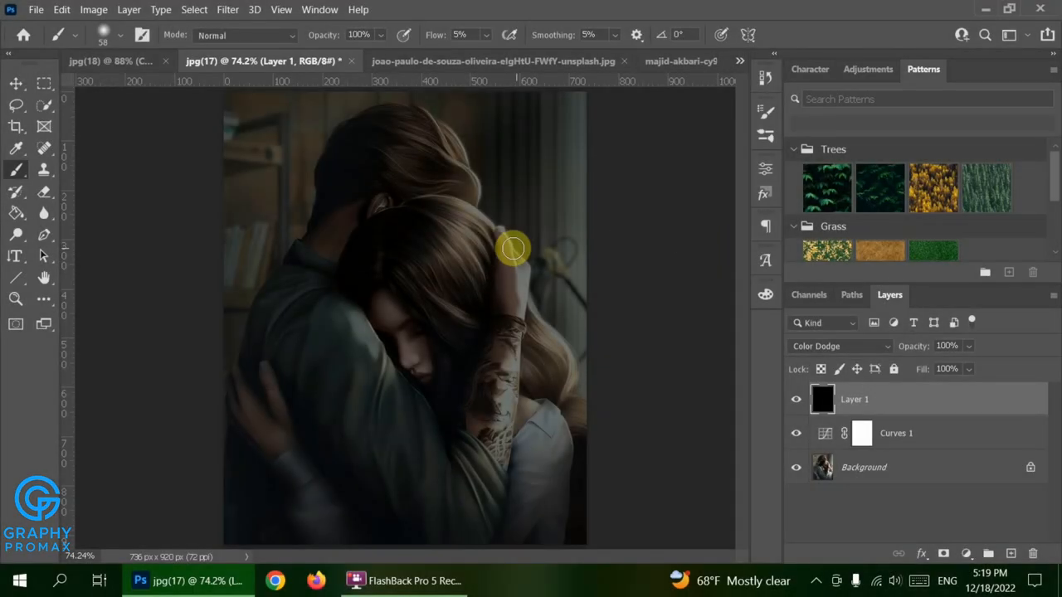
Paint a pink glow over the hair on the woman's head, setting the brush smoothing to 0%
mouse_move(397, 252)
mouse_down()
mouse_move(428, 266)
mouse_move(397, 247)
mouse_move(449, 308)
mouse_move(402, 265)
mouse_move(389, 229)
mouse_move(430, 315)
mouse_move(392, 243)
mouse_move(427, 307)
mouse_move(433, 314)
mouse_move(429, 293)
mouse_move(474, 346)
mouse_move(447, 316)
mouse_up()
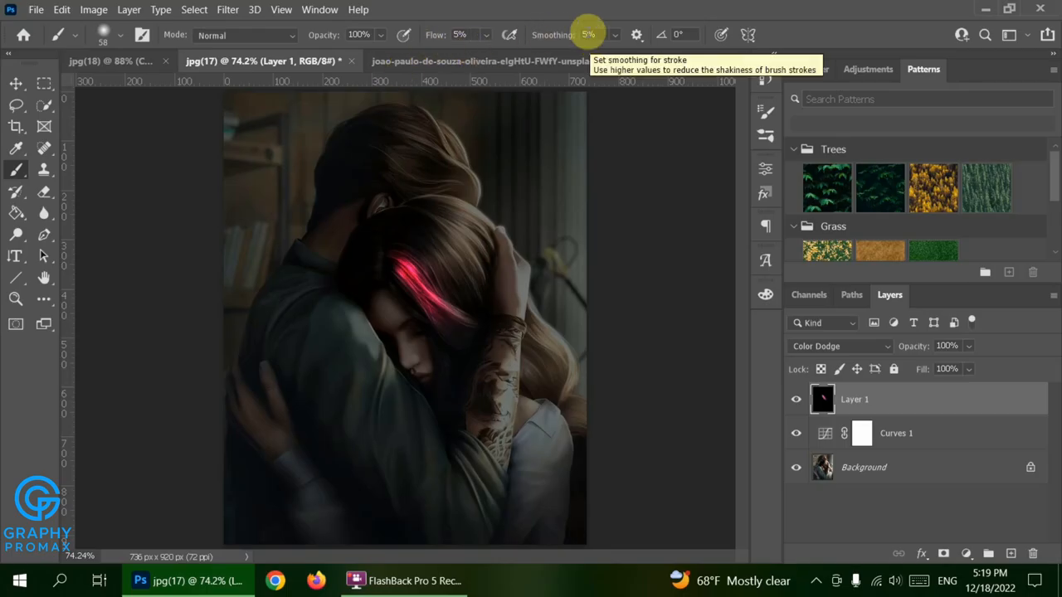
click(589, 34)
key(Return)
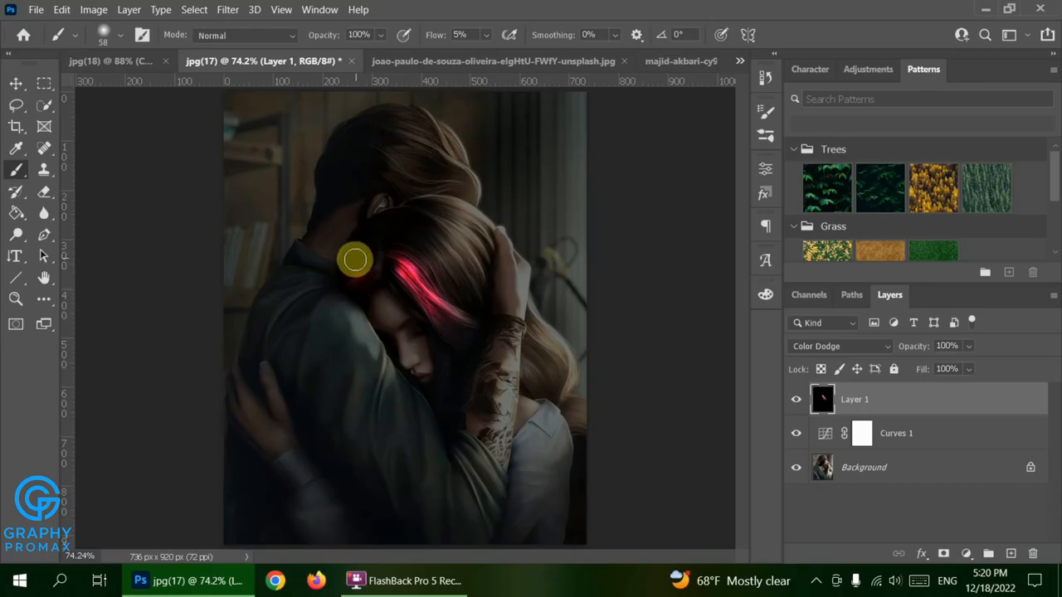
mouse_move(347, 265)
mouse_down()
mouse_move(359, 257)
mouse_move(370, 226)
mouse_move(377, 264)
mouse_move(370, 249)
mouse_move(356, 254)
mouse_move(366, 227)
mouse_move(353, 261)
mouse_up()
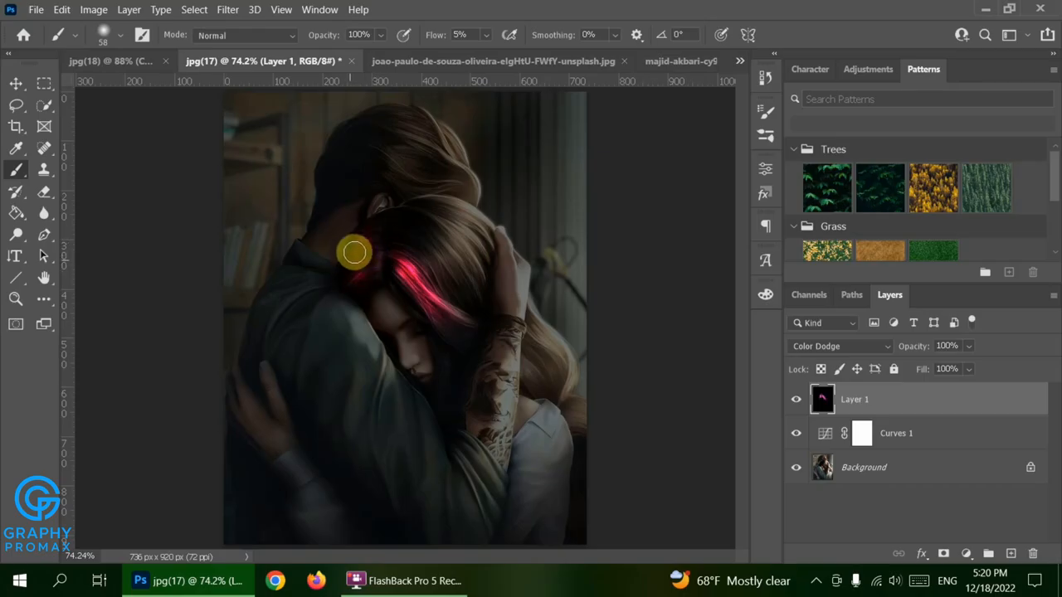
mouse_move(357, 271)
mouse_down()
mouse_move(405, 270)
mouse_move(425, 299)
mouse_move(403, 256)
mouse_move(409, 286)
mouse_move(397, 242)
mouse_move(419, 254)
mouse_move(398, 241)
mouse_move(417, 231)
mouse_move(395, 225)
mouse_move(429, 232)
mouse_move(396, 223)
mouse_move(424, 224)
mouse_move(402, 215)
mouse_move(437, 223)
mouse_move(423, 212)
mouse_move(439, 213)
mouse_move(422, 208)
mouse_move(470, 223)
mouse_move(438, 203)
mouse_move(429, 220)
mouse_move(471, 247)
mouse_move(474, 264)
mouse_move(449, 257)
mouse_move(472, 282)
mouse_move(454, 245)
mouse_move(467, 223)
mouse_move(445, 207)
mouse_move(427, 250)
mouse_move(410, 240)
mouse_move(431, 251)
mouse_move(443, 233)
mouse_move(422, 251)
mouse_up()
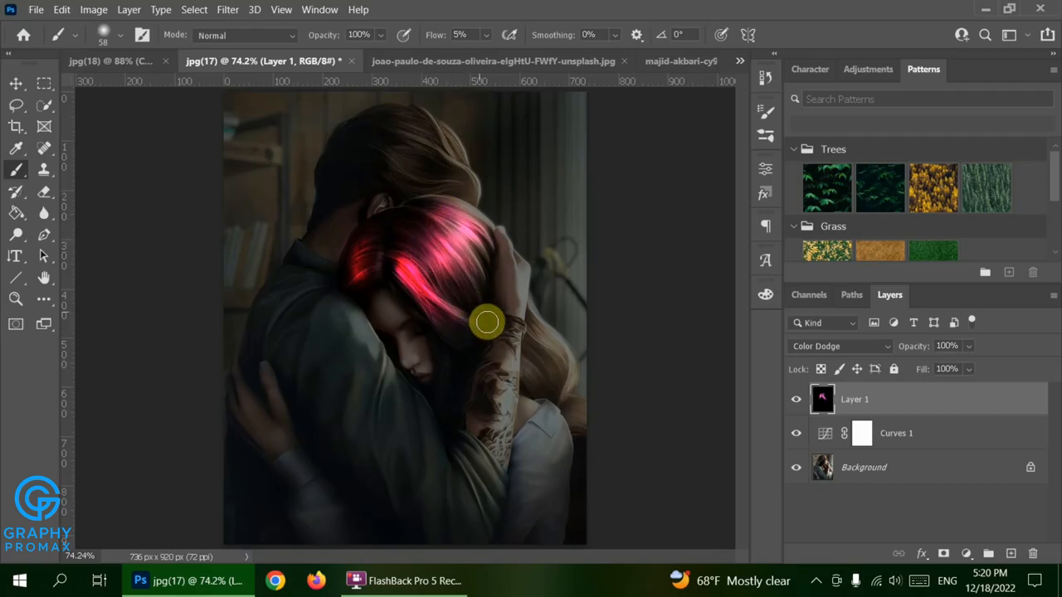
drag(390, 234, 387, 263)
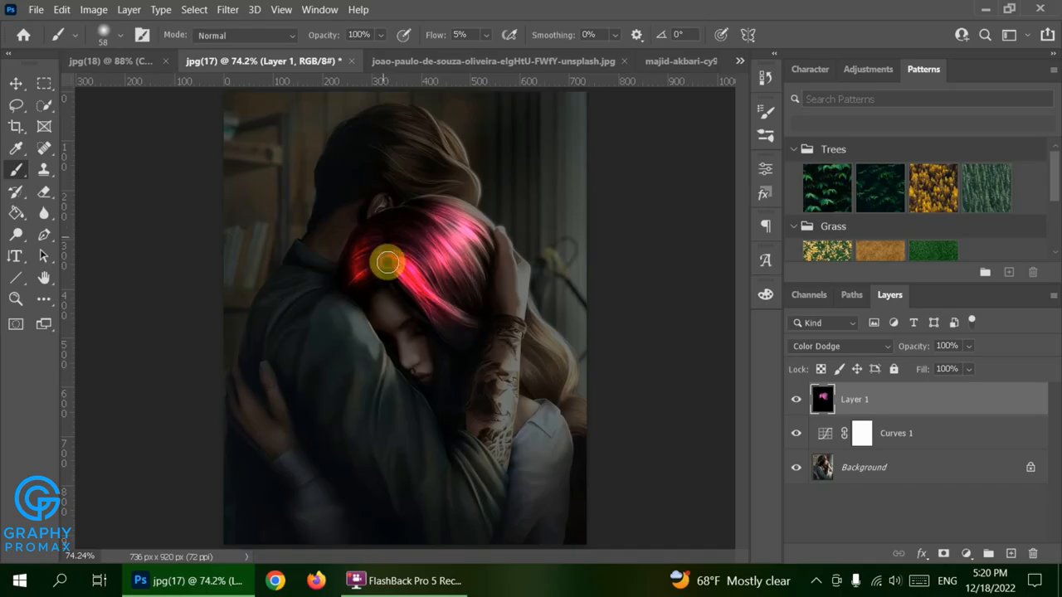
Paint the glow onto the woman's hair behind the arm and beside her face, undoing the stroke that spills onto the tattooed arm
mouse_move(549, 359)
mouse_down()
mouse_move(542, 327)
mouse_move(535, 356)
mouse_move(524, 349)
mouse_move(534, 391)
mouse_move(531, 383)
mouse_move(550, 391)
mouse_move(564, 382)
mouse_move(533, 332)
mouse_move(530, 357)
mouse_move(523, 316)
mouse_move(523, 354)
mouse_move(521, 316)
mouse_move(548, 393)
mouse_move(562, 400)
mouse_move(550, 330)
mouse_move(573, 375)
mouse_move(535, 324)
mouse_move(503, 336)
mouse_move(504, 358)
mouse_move(509, 317)
mouse_move(509, 356)
mouse_move(489, 382)
mouse_move(498, 346)
mouse_move(480, 381)
mouse_move(514, 392)
mouse_up()
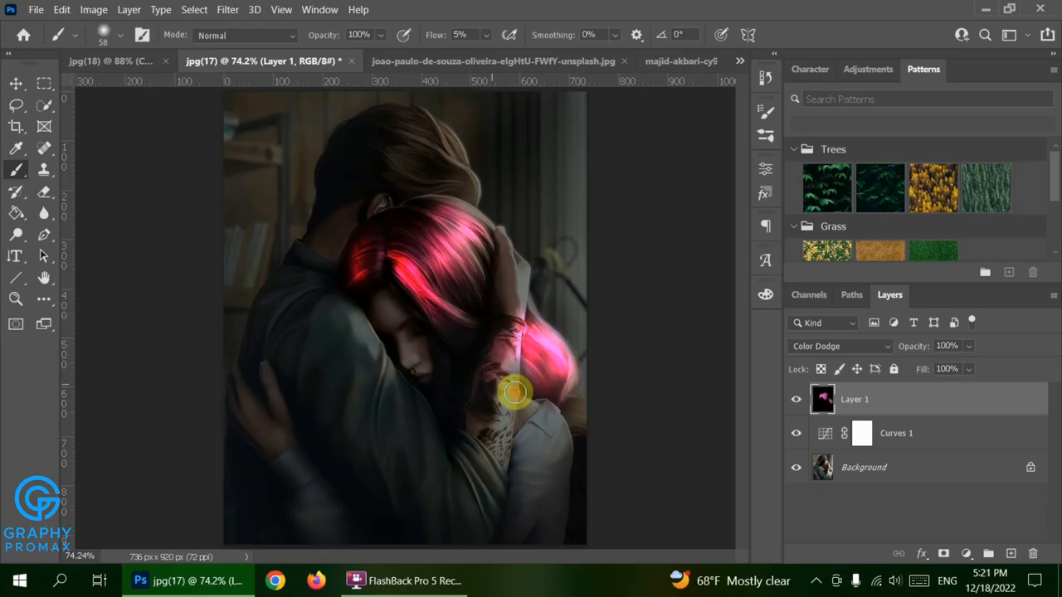
key(ctrl+z)
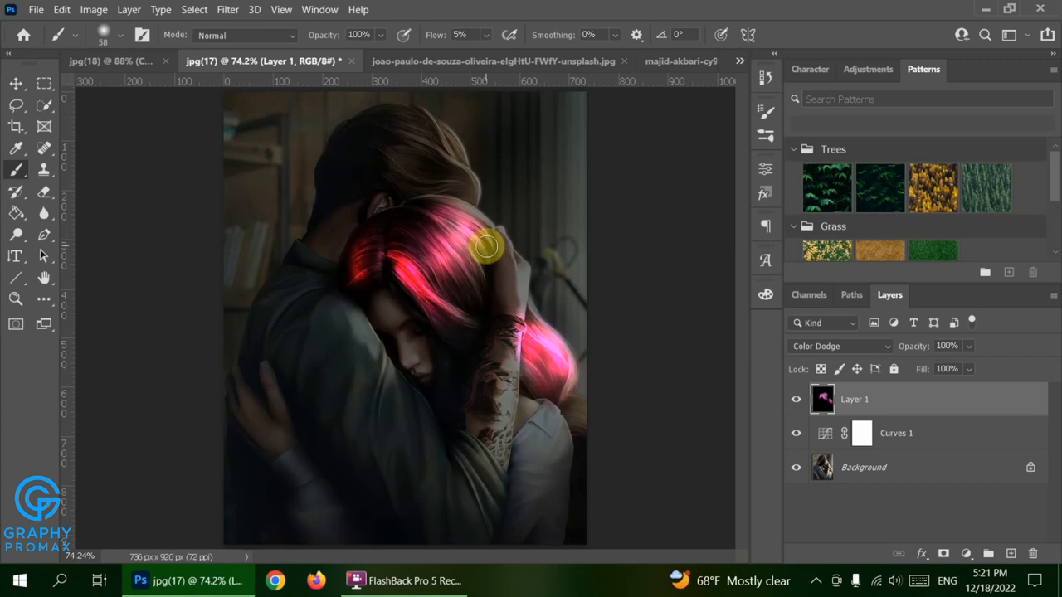
mouse_move(468, 214)
mouse_down()
mouse_move(496, 226)
mouse_move(432, 194)
mouse_move(457, 209)
mouse_move(409, 218)
mouse_move(406, 255)
mouse_move(470, 343)
mouse_move(461, 329)
mouse_move(474, 328)
mouse_move(475, 279)
mouse_move(457, 360)
mouse_move(466, 299)
mouse_move(446, 304)
mouse_move(449, 318)
mouse_move(477, 249)
mouse_move(436, 296)
mouse_move(448, 300)
mouse_move(467, 360)
mouse_move(474, 417)
mouse_move(459, 348)
mouse_move(445, 356)
mouse_move(450, 389)
mouse_move(441, 344)
mouse_move(441, 390)
mouse_move(434, 308)
mouse_move(429, 321)
mouse_move(463, 407)
mouse_move(449, 434)
mouse_move(462, 449)
mouse_move(444, 404)
mouse_move(454, 447)
mouse_move(449, 399)
mouse_up()
mouse_move(448, 366)
mouse_down()
mouse_move(443, 339)
mouse_move(448, 351)
mouse_move(401, 289)
mouse_move(503, 368)
mouse_move(593, 412)
mouse_move(544, 353)
mouse_move(536, 306)
mouse_move(535, 322)
mouse_move(483, 267)
mouse_move(399, 226)
mouse_up()
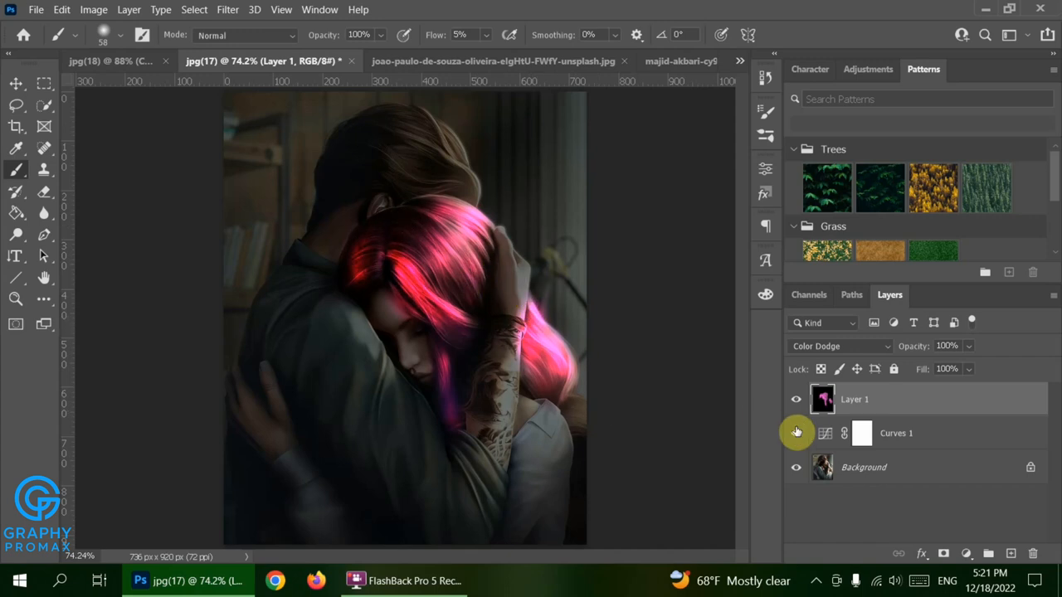
Add a Solid Color fill layer in pink #ff8de8 and invert its layer mask to black
click(968, 554)
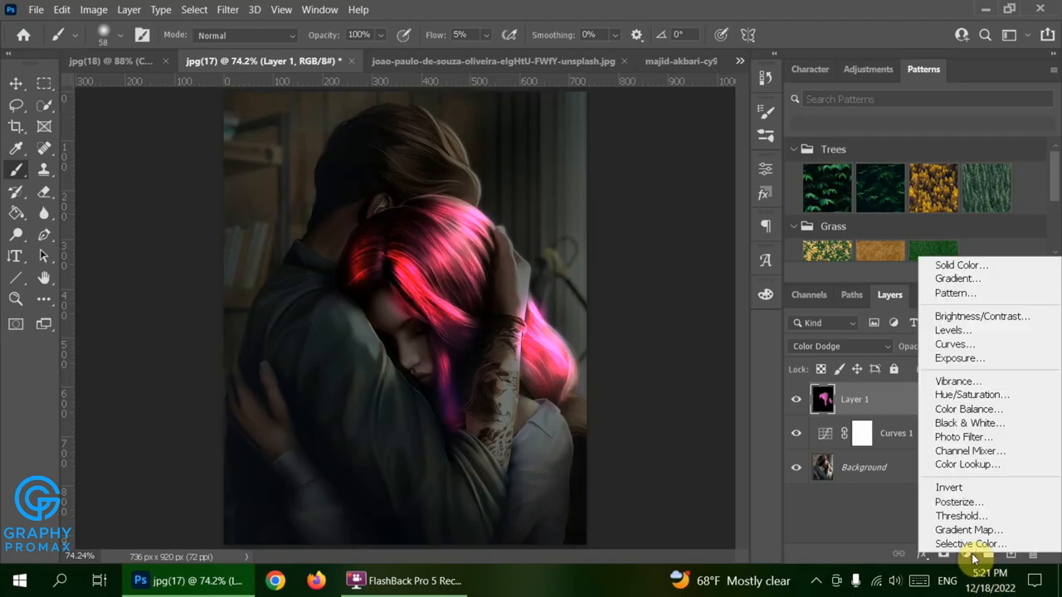
click(956, 264)
mouse_move(731, 253)
mouse_down()
mouse_move(702, 250)
mouse_move(730, 247)
mouse_move(715, 245)
mouse_up()
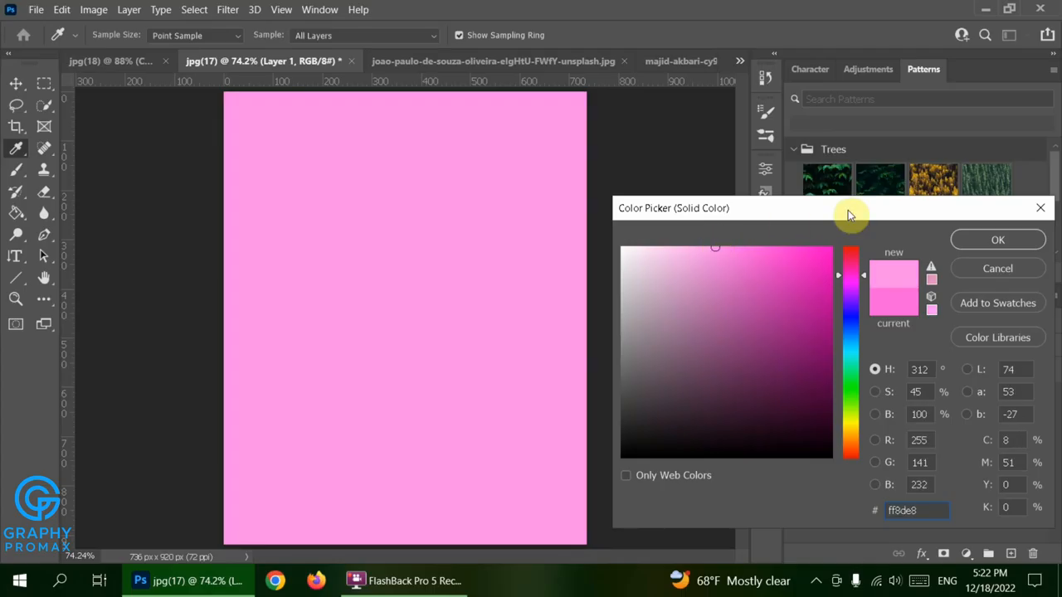
click(973, 242)
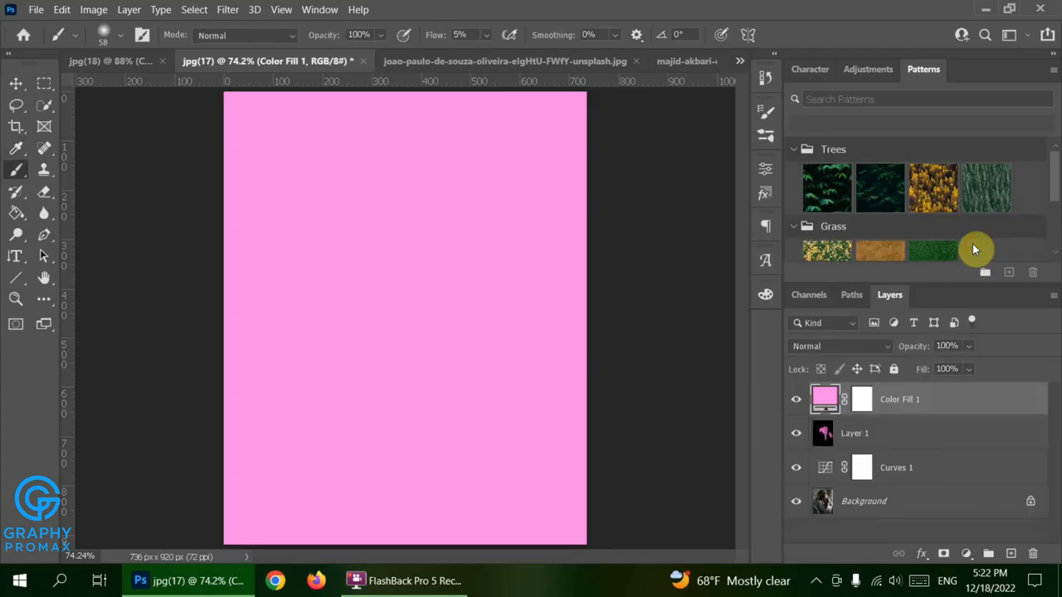
click(863, 405)
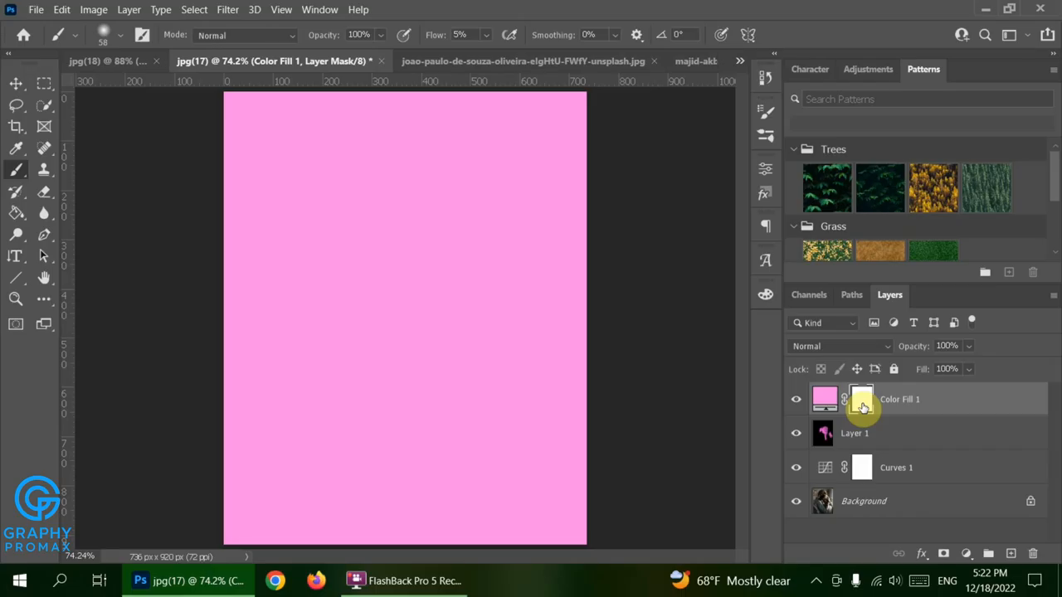
key(ctrl+i)
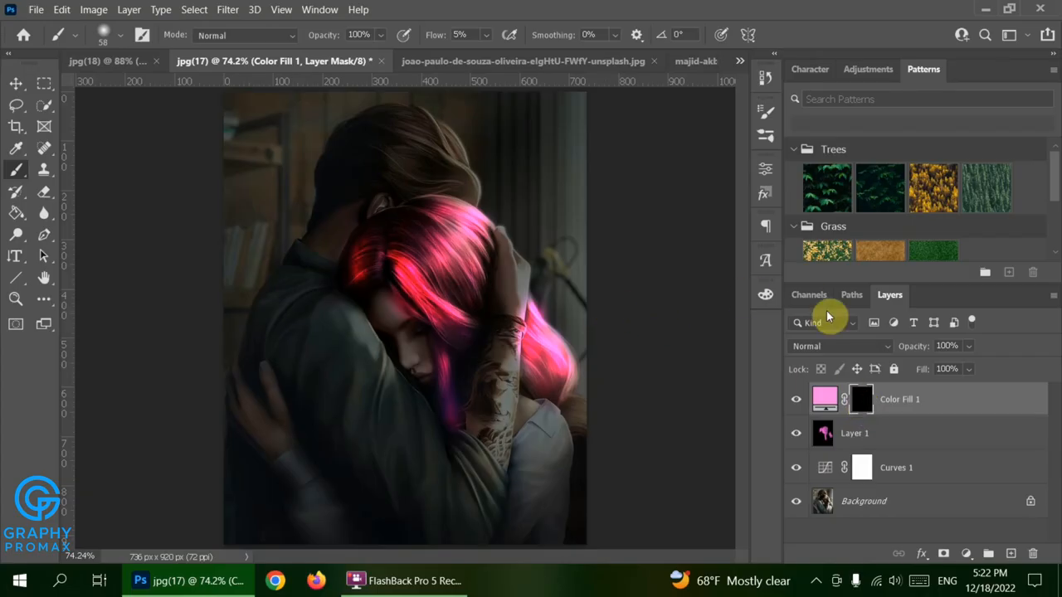
Make sure the foreground color is white and enlarge the soft brush to 149 px
click(764, 297)
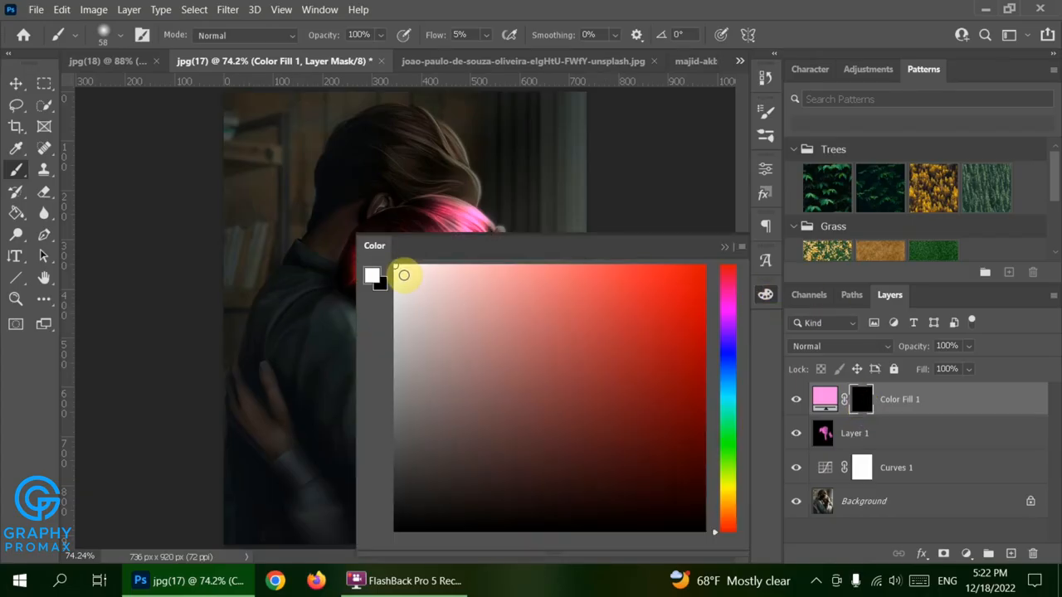
click(725, 252)
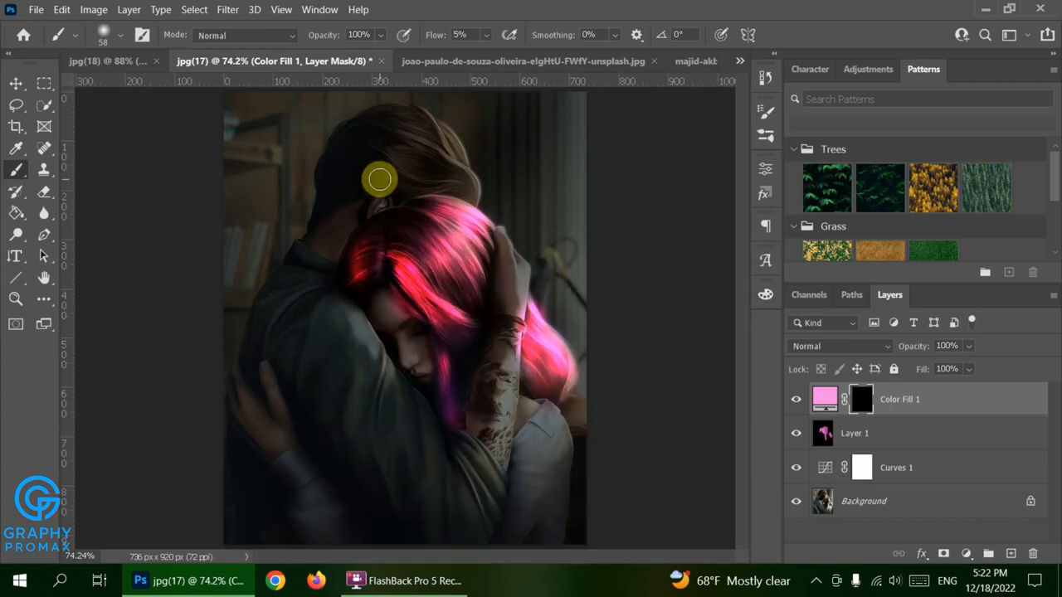
right_click(379, 178)
click(534, 222)
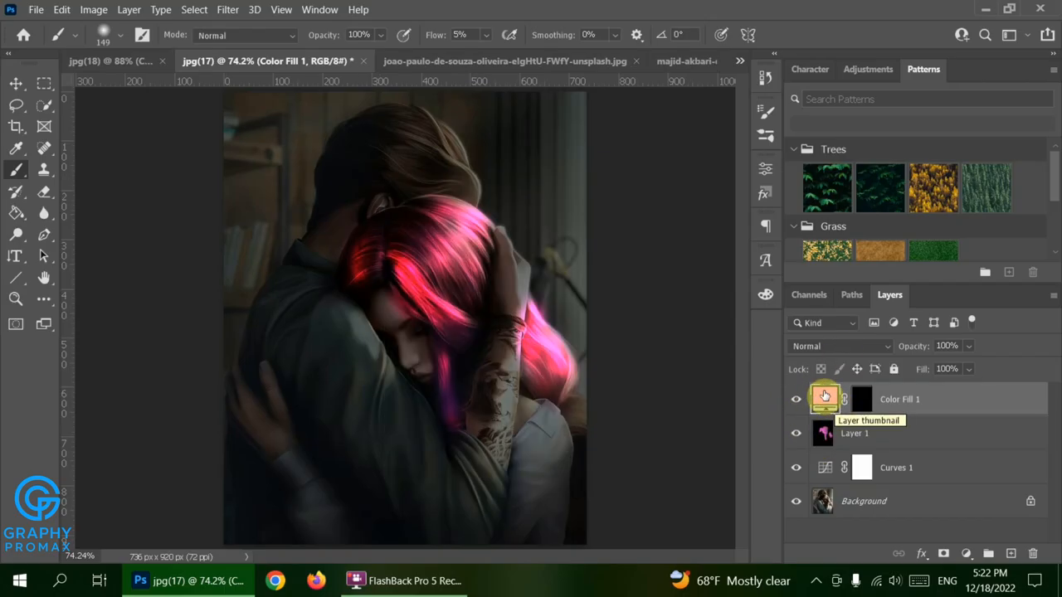
Set the blend mode of the pink color fill layer to Overlay
click(823, 349)
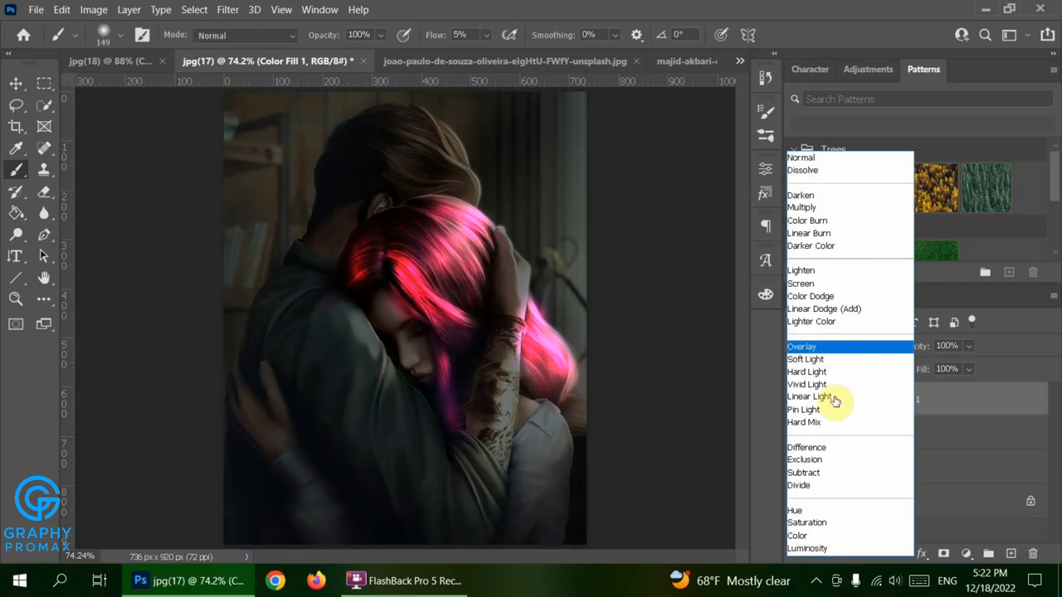
click(823, 348)
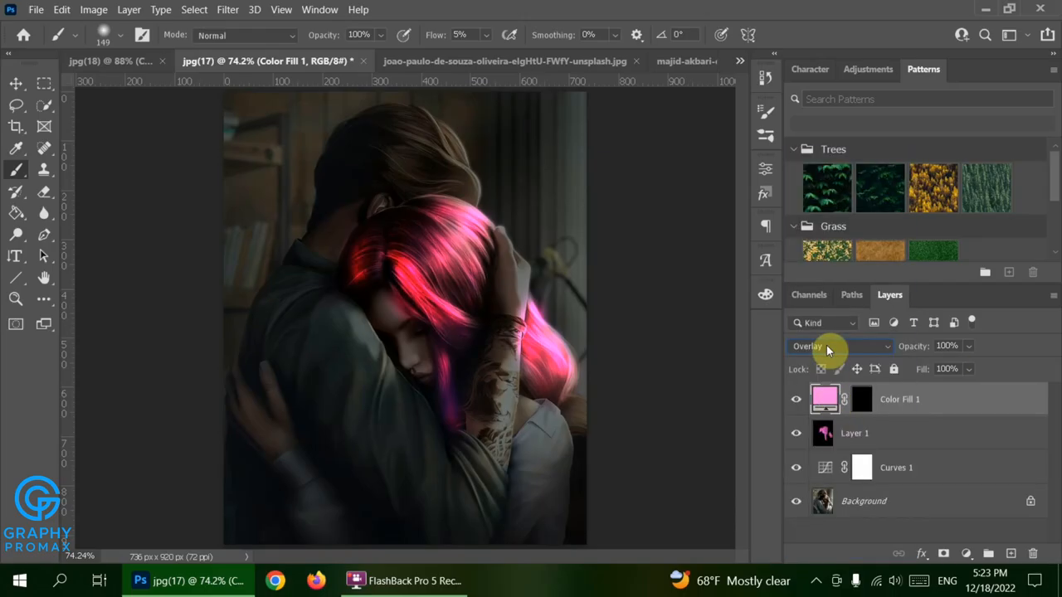
Paint white on the pink color fill layer's mask over the man's shirt and the woman's sleeve to tint the clothing pink
click(867, 402)
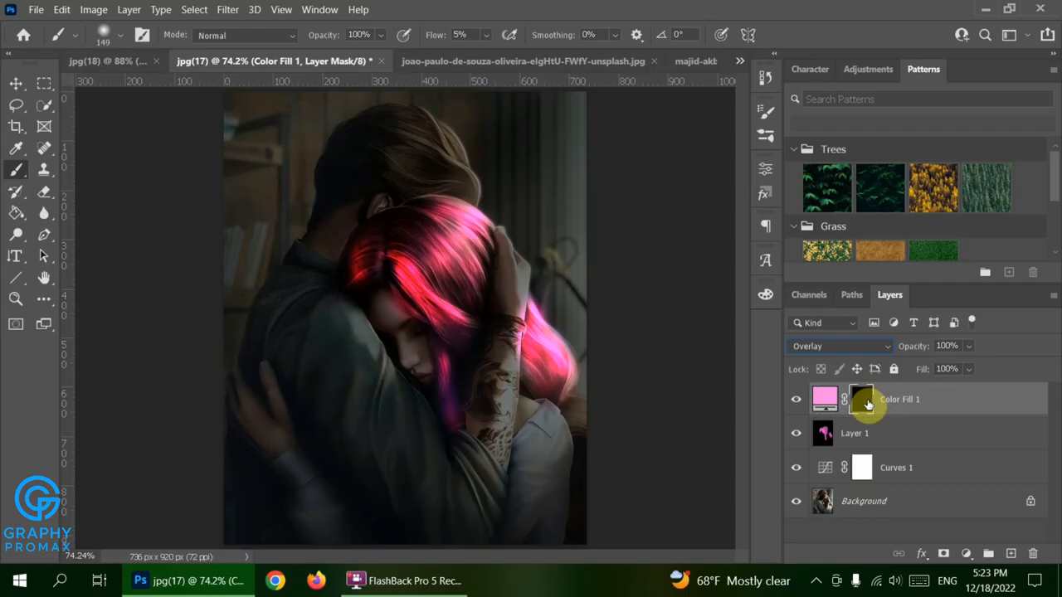
mouse_move(360, 487)
mouse_down()
mouse_move(338, 378)
mouse_move(427, 501)
mouse_move(365, 364)
mouse_move(309, 303)
mouse_move(277, 402)
mouse_move(321, 279)
mouse_move(246, 372)
mouse_move(311, 266)
mouse_move(300, 290)
mouse_move(315, 322)
mouse_move(427, 472)
mouse_move(322, 330)
mouse_move(345, 317)
mouse_move(360, 327)
mouse_move(311, 295)
mouse_move(311, 345)
mouse_move(276, 337)
mouse_move(285, 304)
mouse_move(405, 473)
mouse_move(421, 445)
mouse_move(445, 477)
mouse_move(454, 456)
mouse_move(483, 486)
mouse_move(455, 560)
mouse_move(471, 544)
mouse_move(435, 473)
mouse_move(447, 460)
mouse_move(430, 448)
mouse_move(422, 486)
mouse_move(371, 433)
mouse_move(347, 452)
mouse_move(299, 306)
mouse_move(469, 448)
mouse_move(400, 408)
mouse_move(423, 409)
mouse_move(441, 447)
mouse_move(534, 515)
mouse_move(363, 432)
mouse_move(309, 324)
mouse_move(303, 275)
mouse_move(439, 481)
mouse_move(551, 486)
mouse_move(553, 393)
mouse_move(524, 529)
mouse_move(430, 577)
mouse_move(329, 512)
mouse_move(339, 540)
mouse_move(311, 495)
mouse_move(309, 470)
mouse_move(320, 489)
mouse_move(303, 456)
mouse_move(327, 498)
mouse_move(316, 472)
mouse_move(315, 503)
mouse_move(296, 457)
mouse_move(316, 493)
mouse_move(526, 467)
mouse_up()
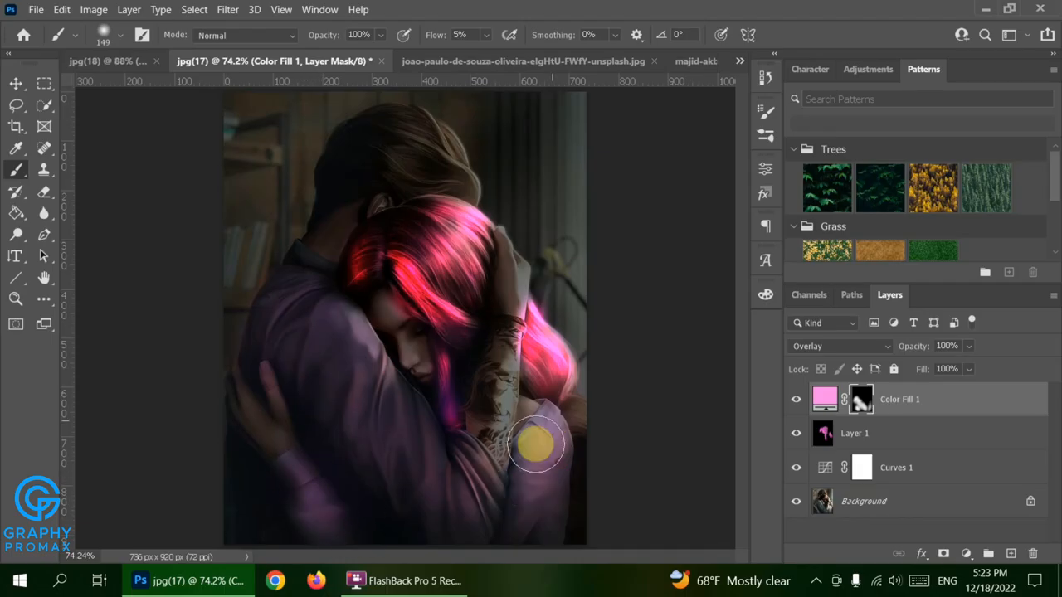
mouse_move(526, 535)
mouse_down()
mouse_move(526, 490)
mouse_move(526, 510)
mouse_move(543, 478)
mouse_move(697, 351)
mouse_move(835, 368)
mouse_move(970, 561)
mouse_move(922, 520)
mouse_move(867, 545)
mouse_up()
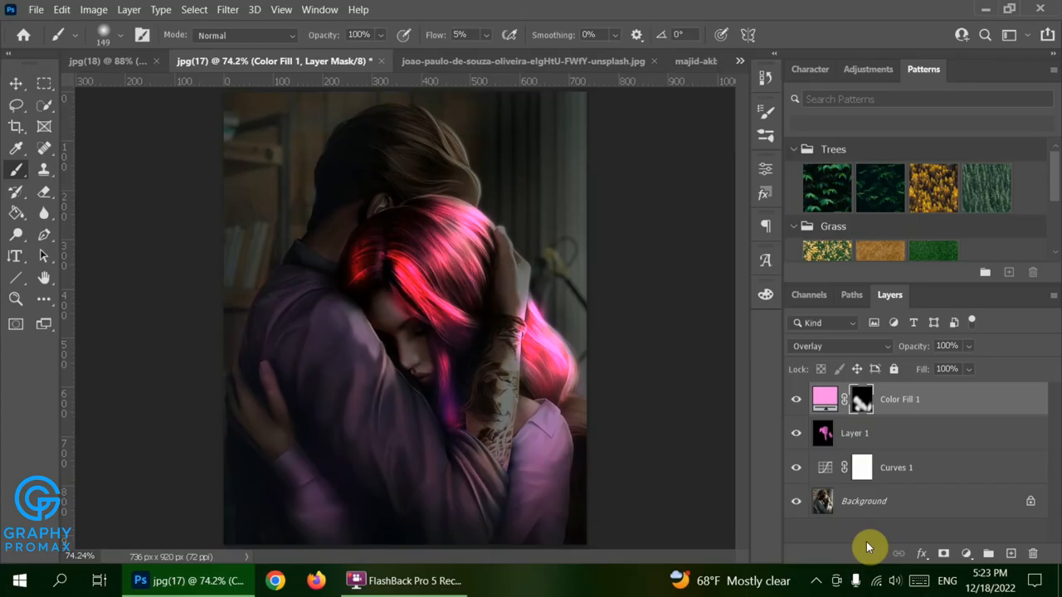
Add a Color Lookup adjustment layer using the Moonlight.3DL 3D LUT and lower its opacity to 51%
click(965, 555)
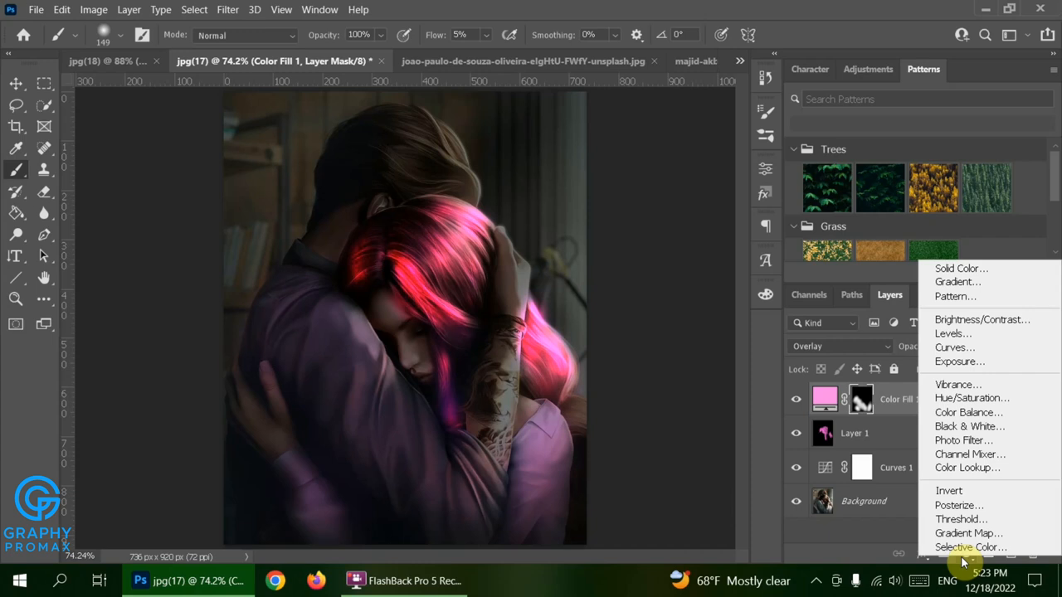
click(996, 470)
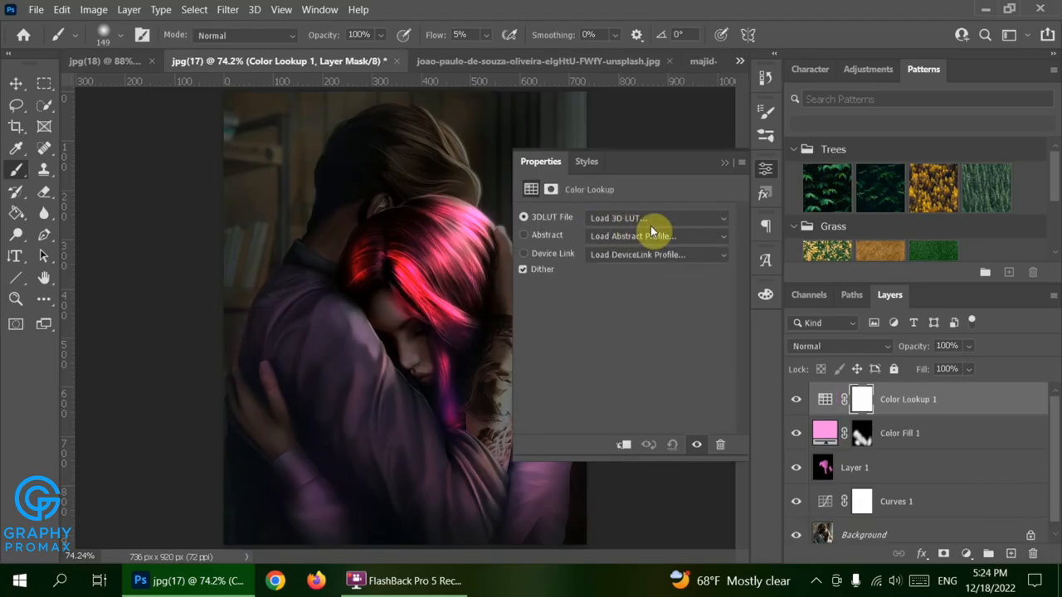
click(654, 222)
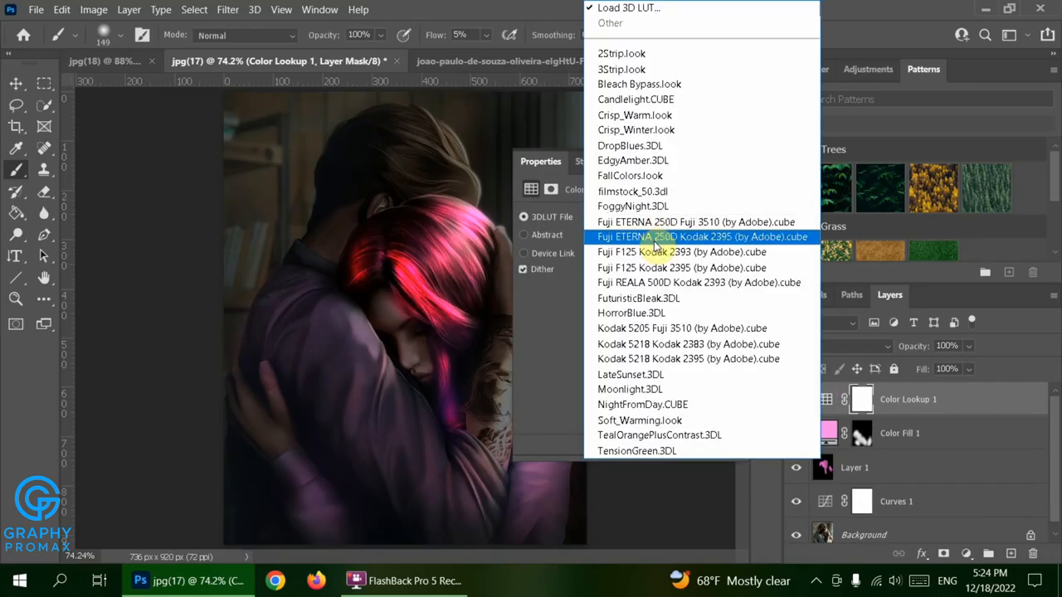
click(637, 390)
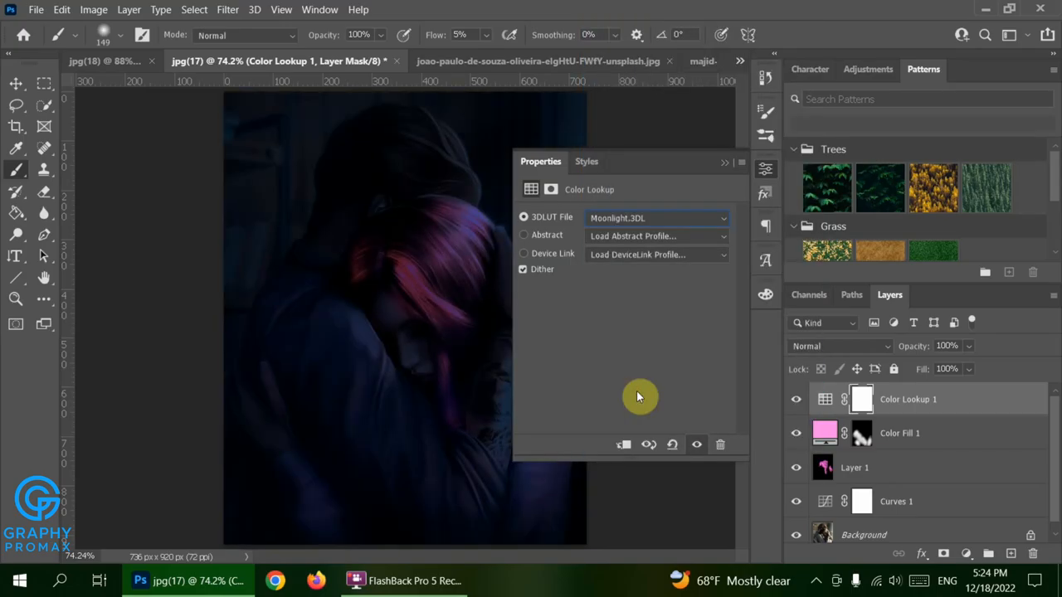
click(727, 172)
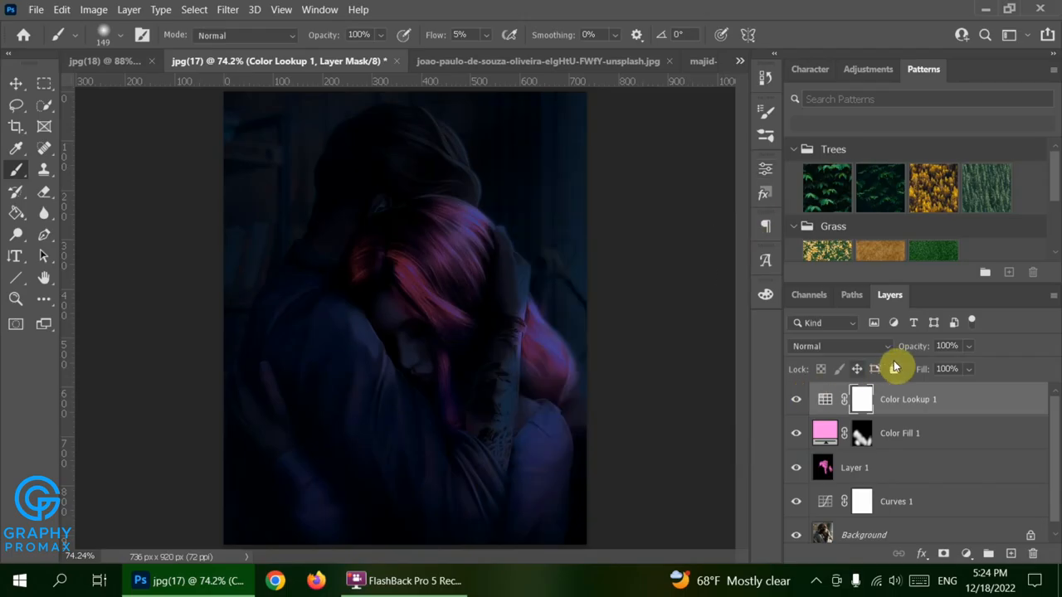
mouse_move(917, 352)
mouse_down()
mouse_move(884, 351)
mouse_move(910, 351)
mouse_up()
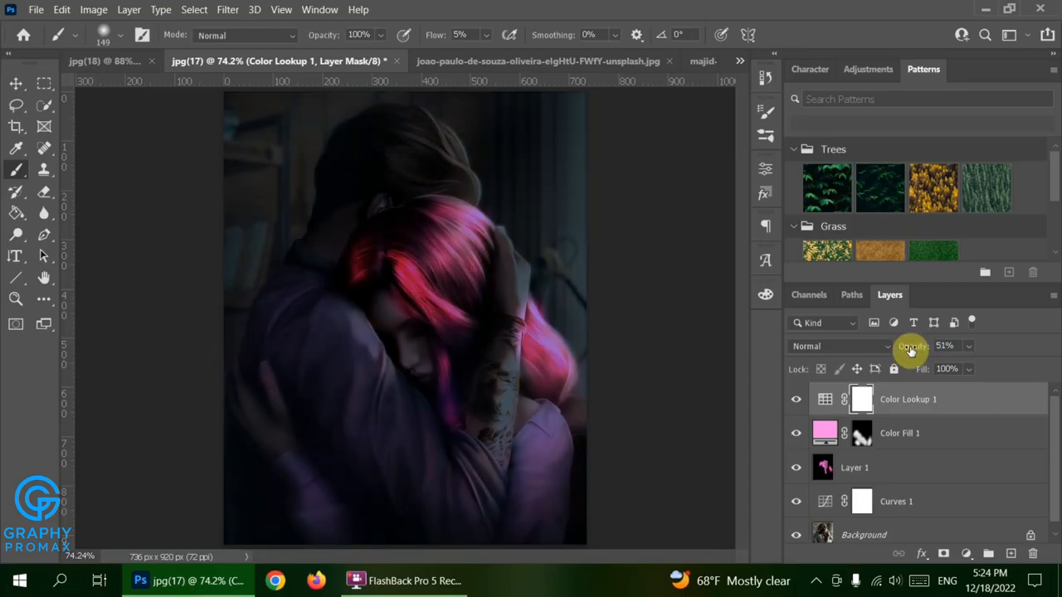